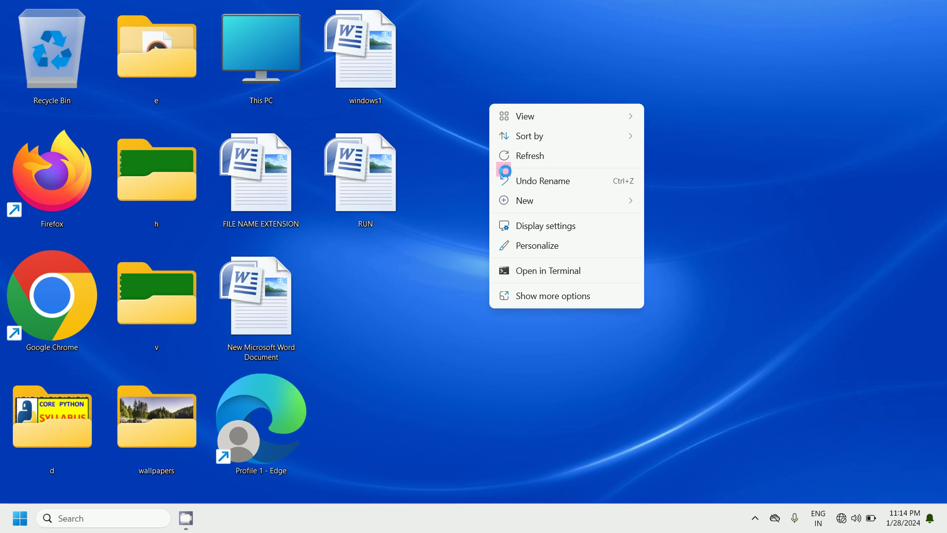
Open the screen saver settings from the desktop's lock screen personalization and choose the 3D Text screen saver
left_click(524, 246)
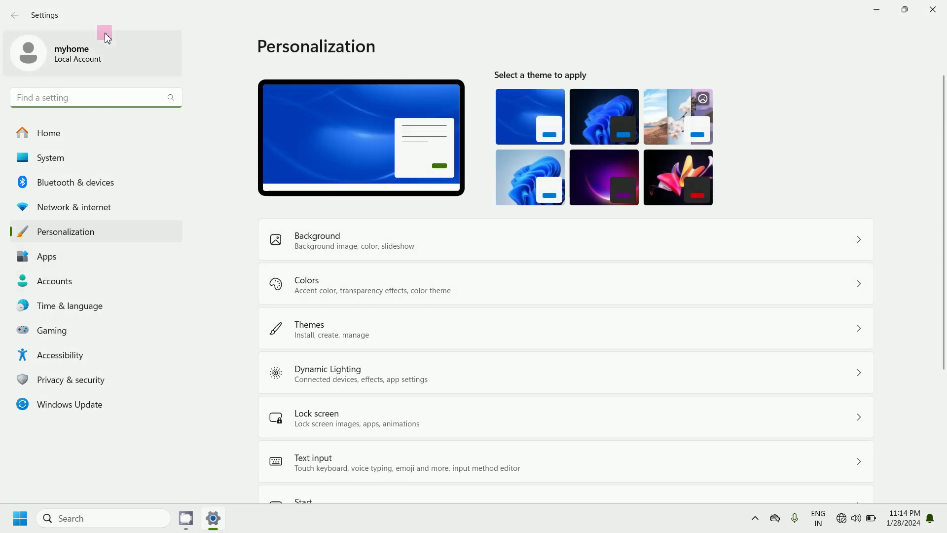
left_click(94, 241)
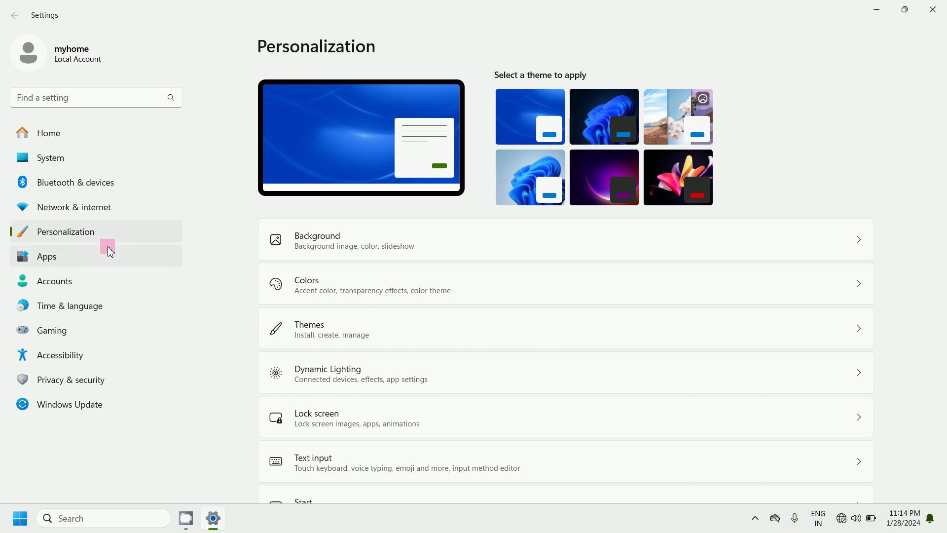
left_click(364, 423)
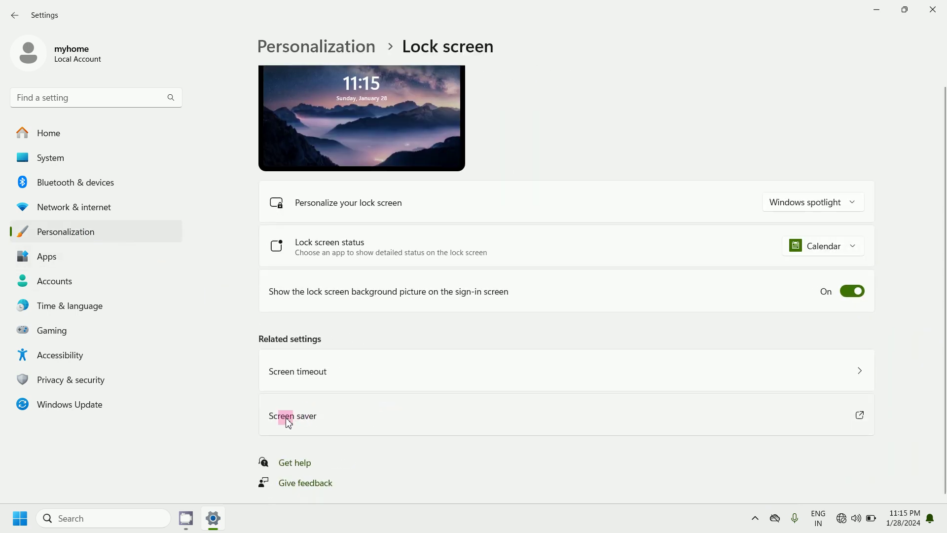
left_click(319, 422)
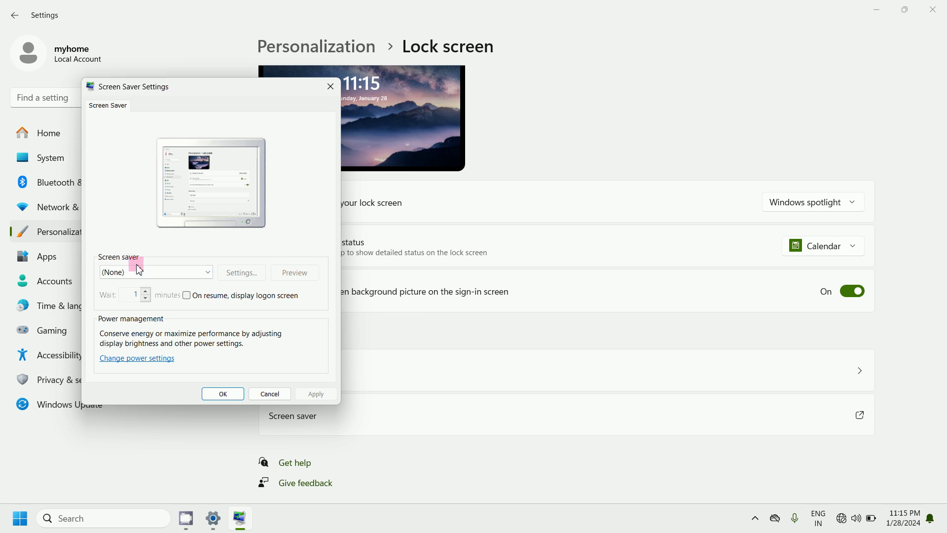
left_click(168, 273)
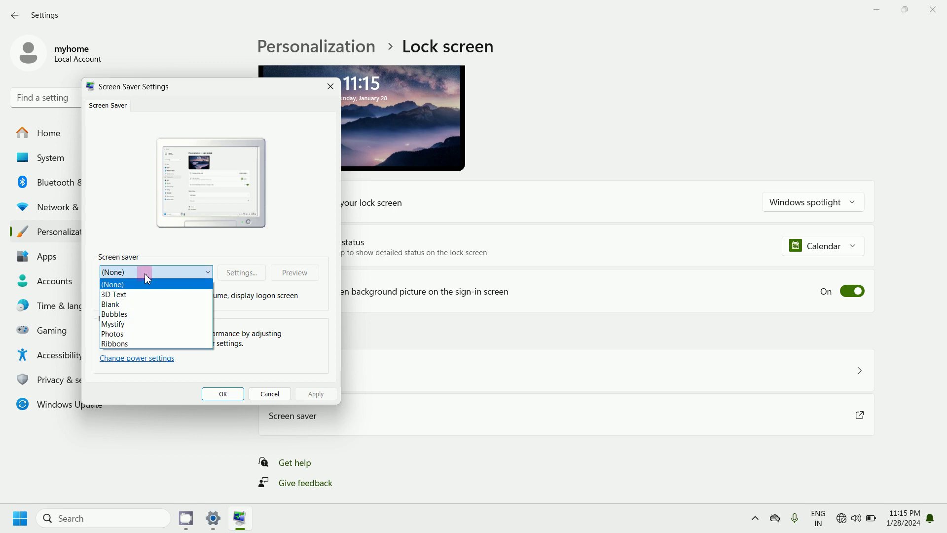
left_click(130, 294)
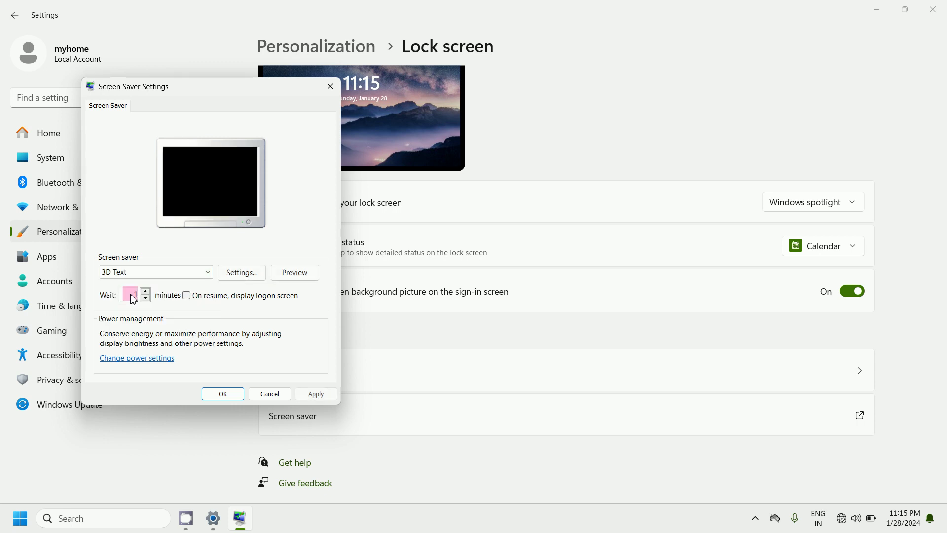
Replace the 3D Text screen saver's custom text with the person's first name and confirm the 3D text settings
left_click(239, 275)
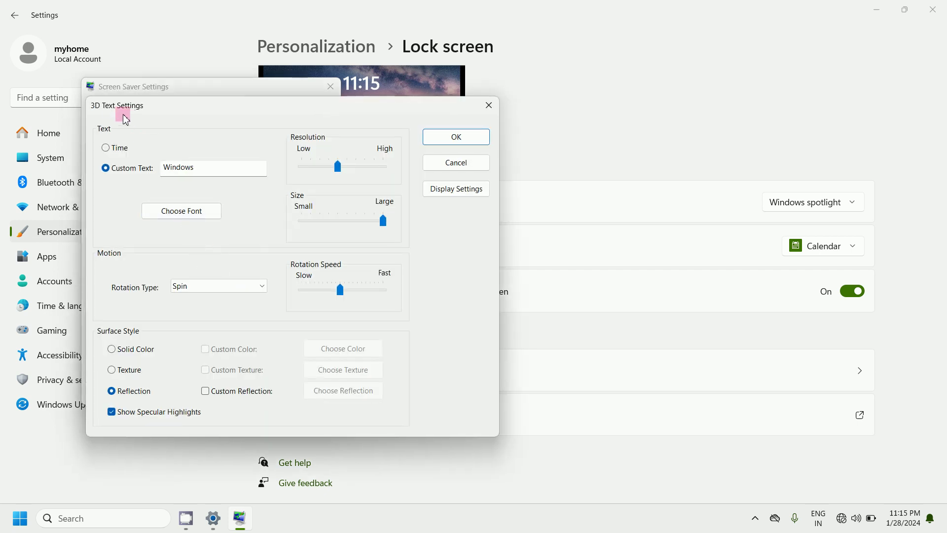
left_click_drag(118, 111, 172, 108)
left_click(157, 166)
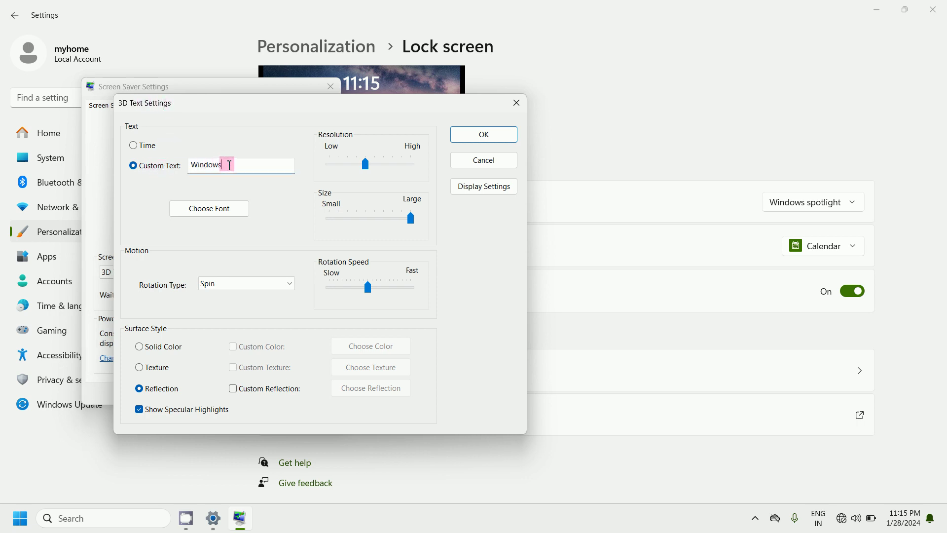
left_click_drag(229, 164, 178, 168)
type("sampath")
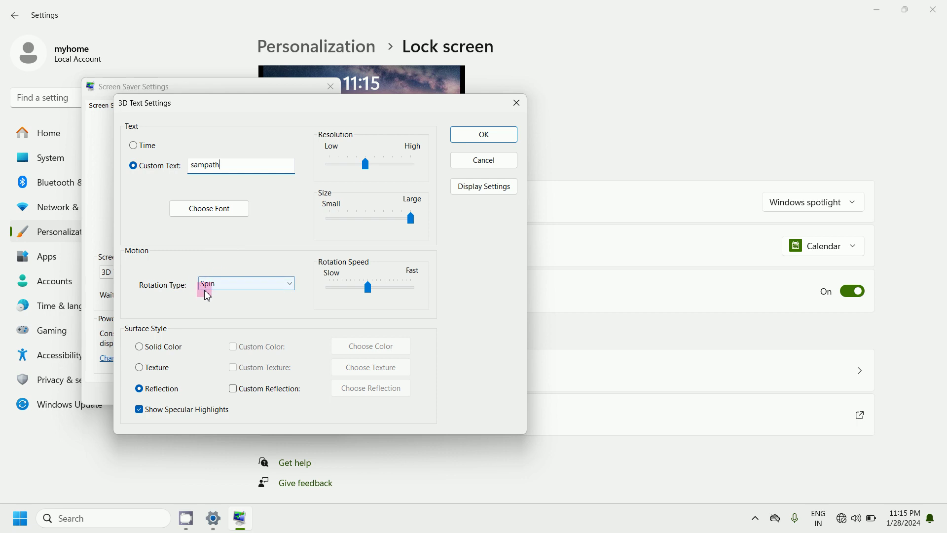
left_click(474, 143)
Check the screen saver's wait time and preview the 3D Text screen saver in full screen
left_click(136, 293)
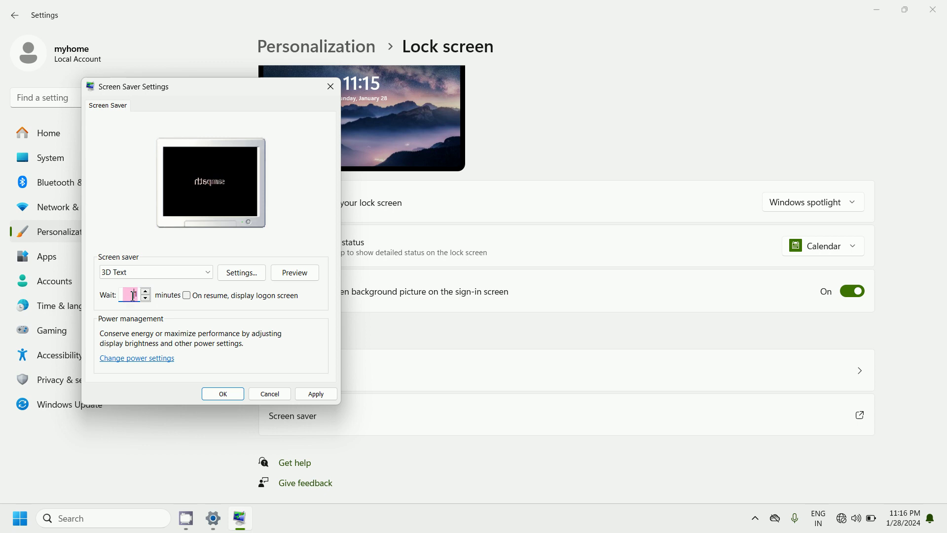
left_click_drag(133, 295, 137, 295)
left_click(296, 279)
left_click(308, 279)
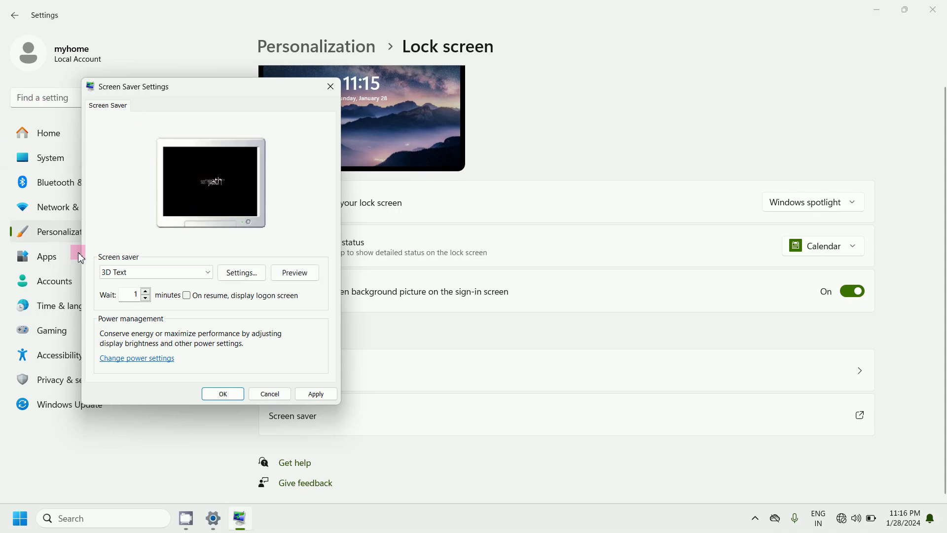
Switch the screen saver to Bubbles, preview it, and save the choice before closing the settings
left_click(138, 274)
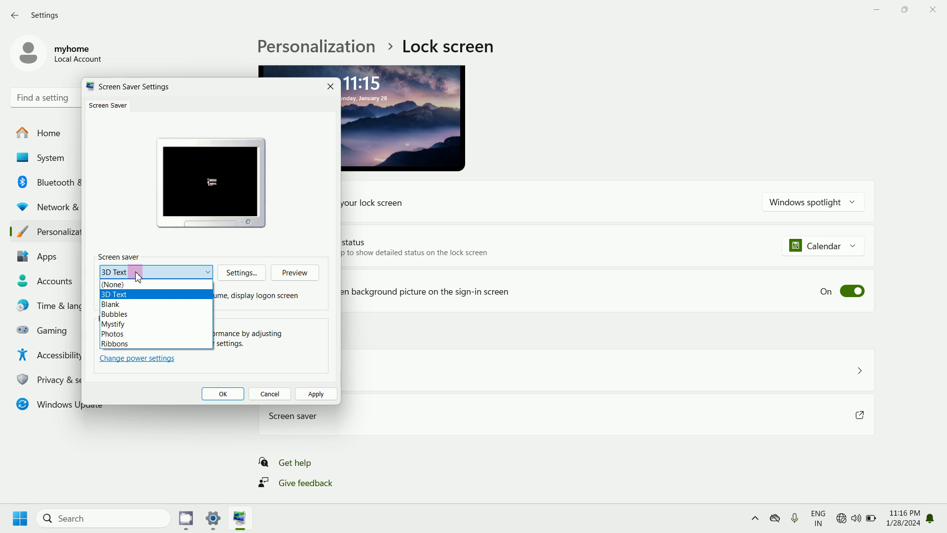
left_click(127, 314)
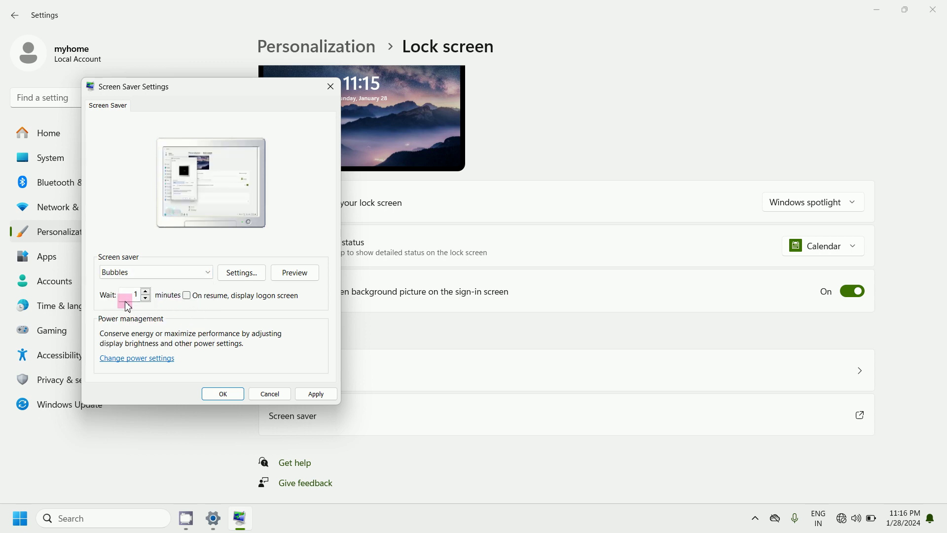
left_click(302, 277)
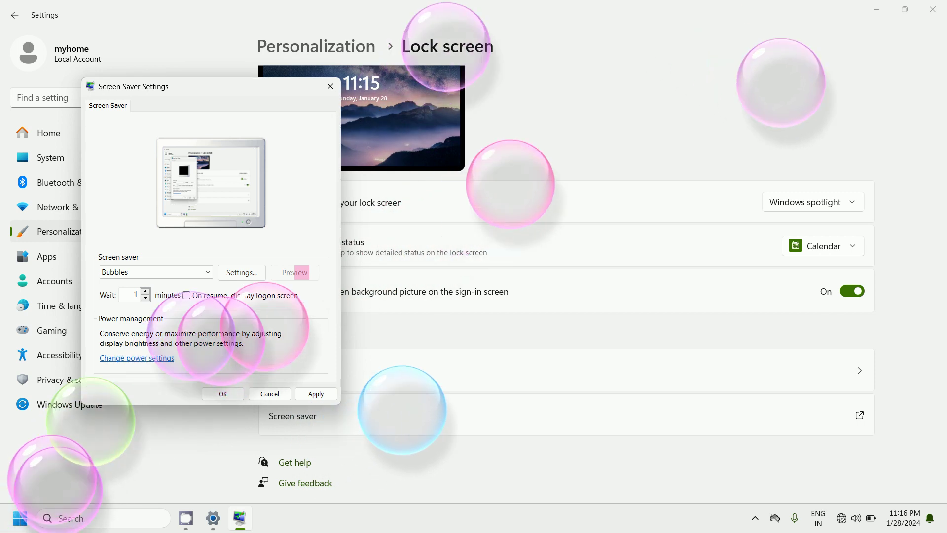
mouse_move(275, 279)
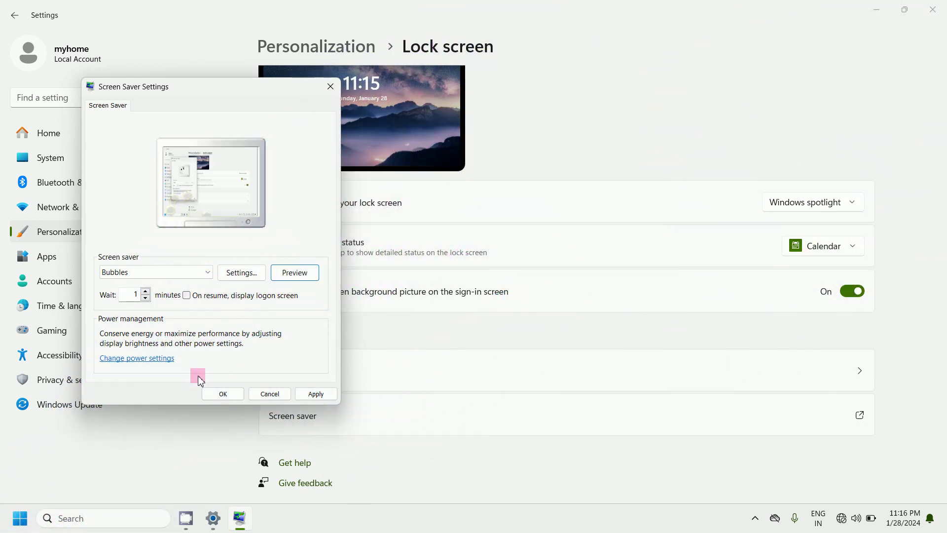
left_click(223, 393)
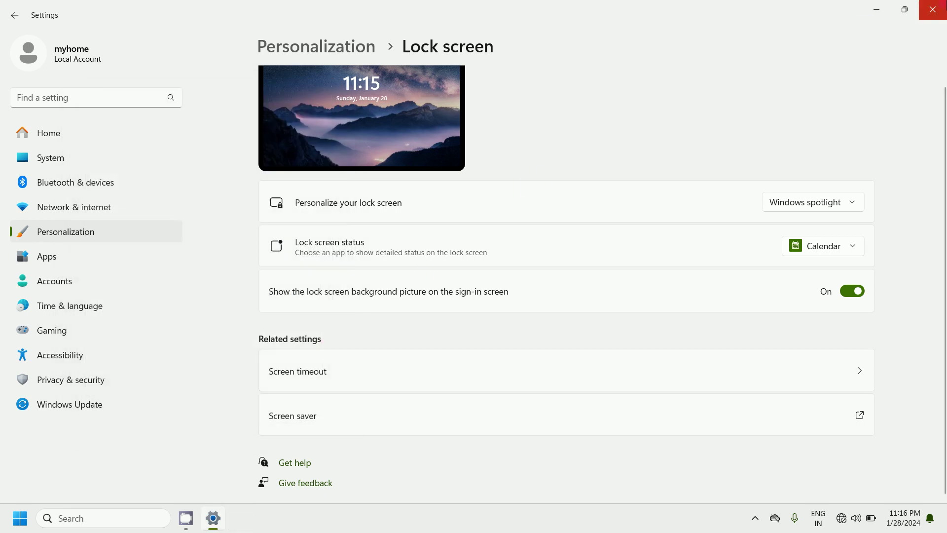
left_click(932, 9)
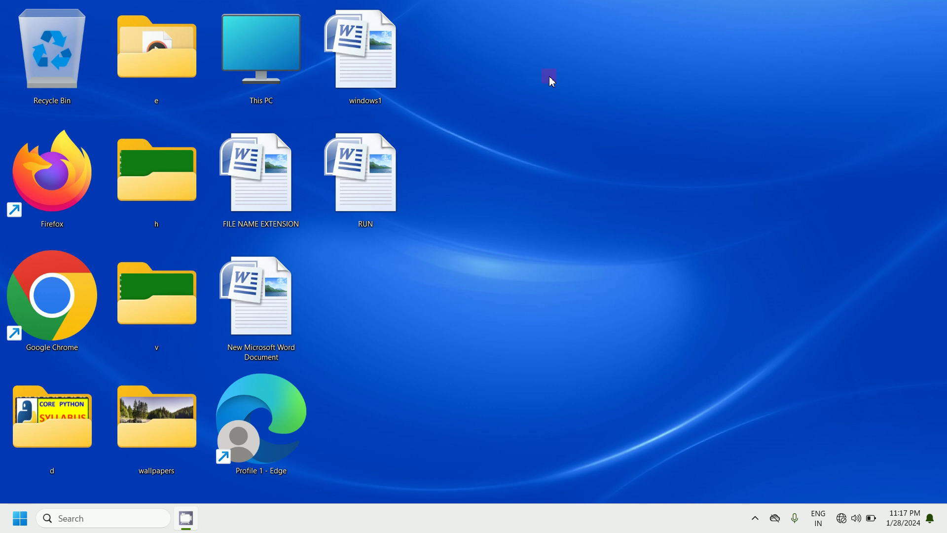
key("ctrl+alt+Delete")
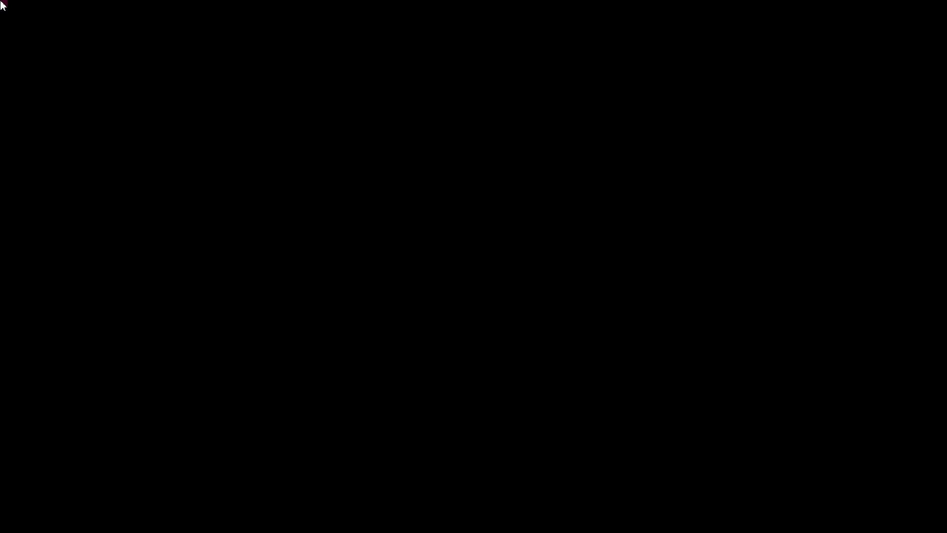
key("Escape")
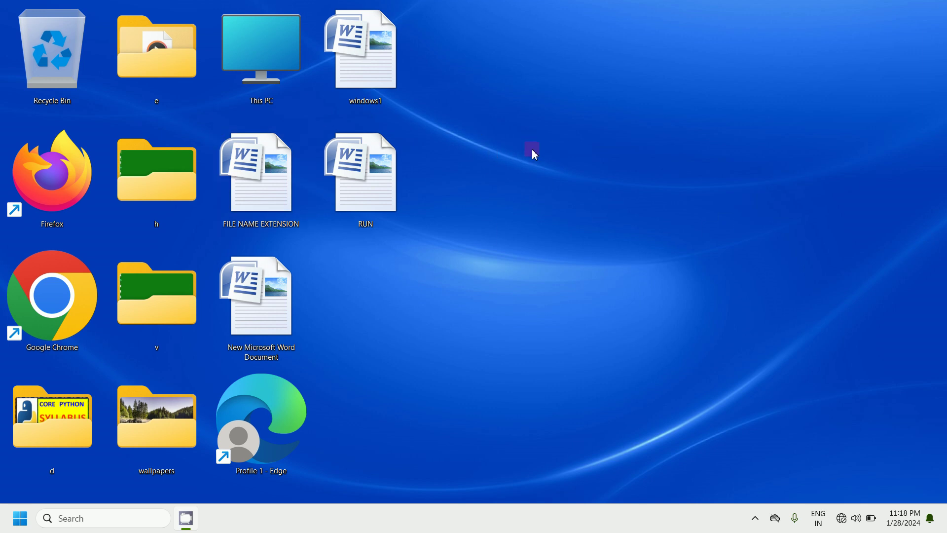
Turn off the screen saver by setting it to (None) in the lock screen's screen saver settings, and close the settings
right_click(487, 109)
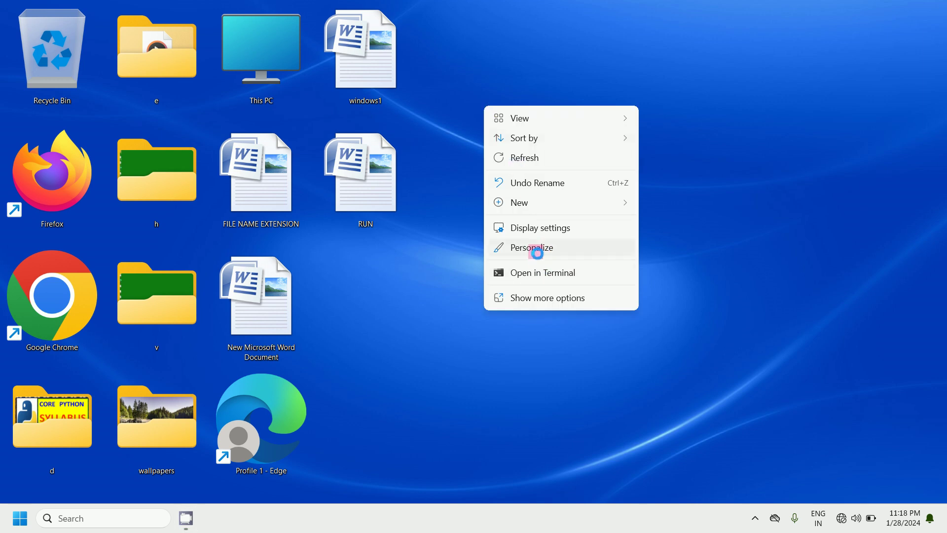
left_click(537, 251)
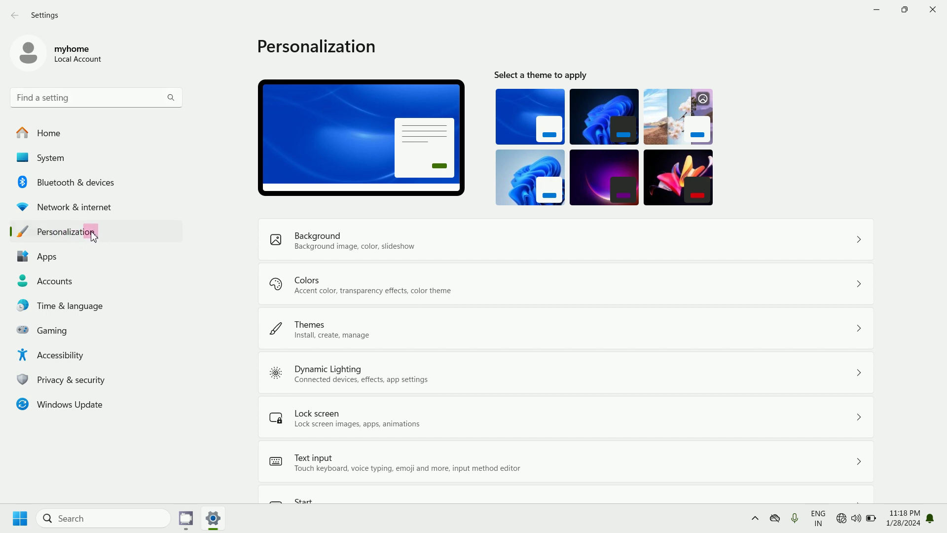
left_click(363, 418)
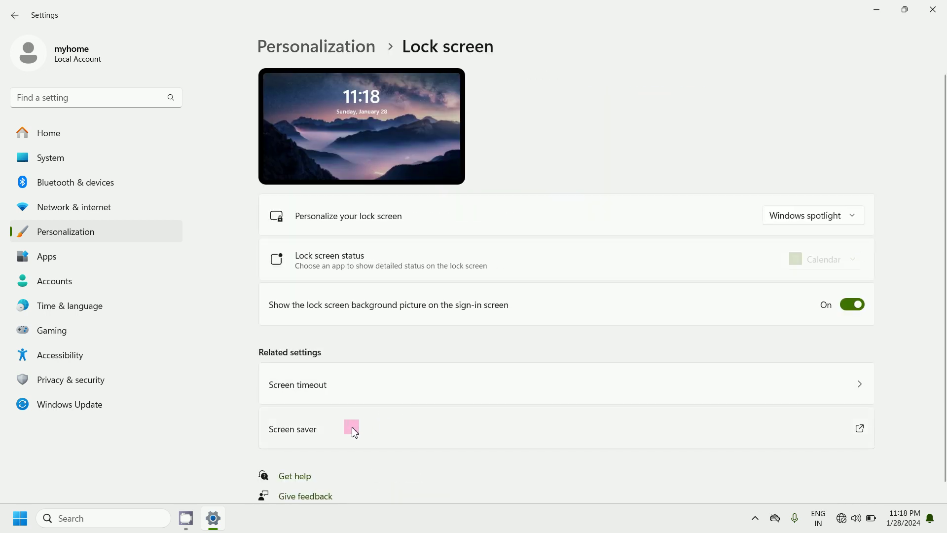
left_click(314, 430)
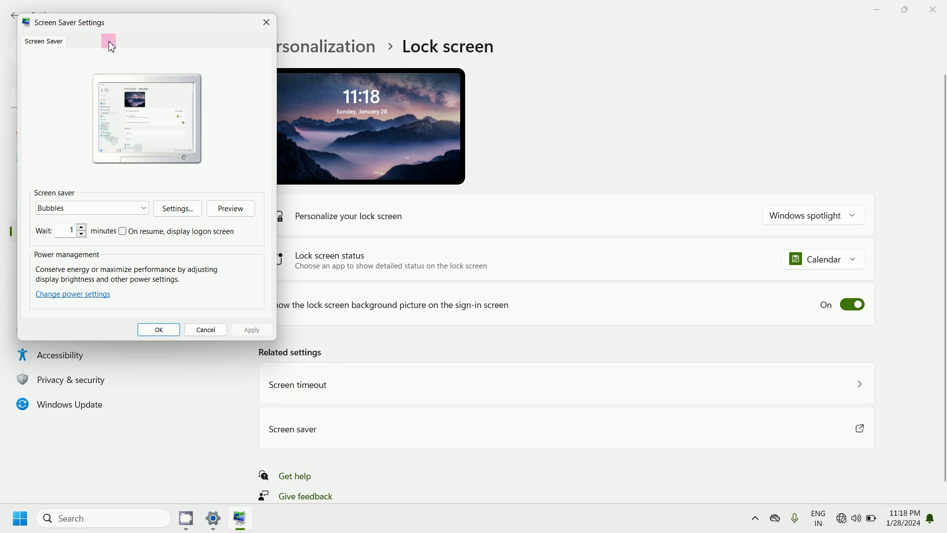
left_click(66, 209)
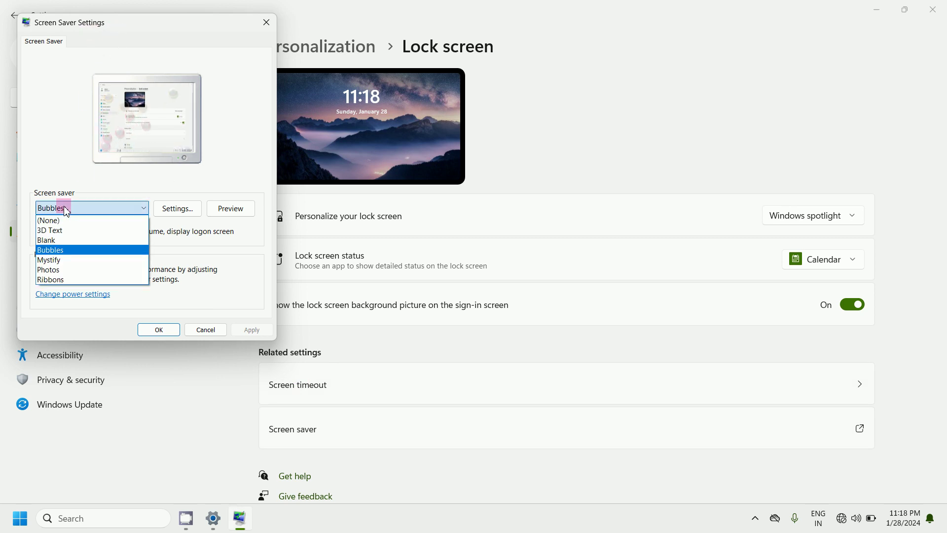
left_click(59, 220)
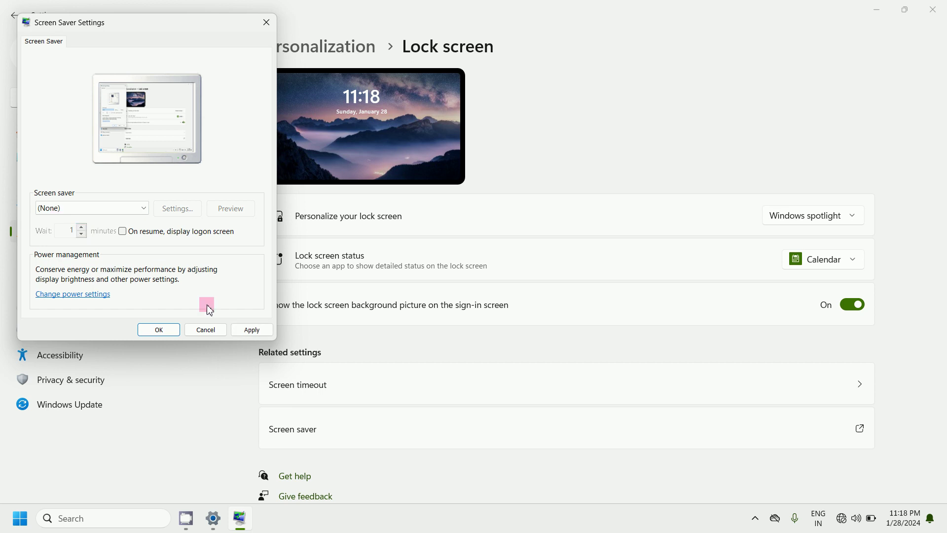
left_click(160, 329)
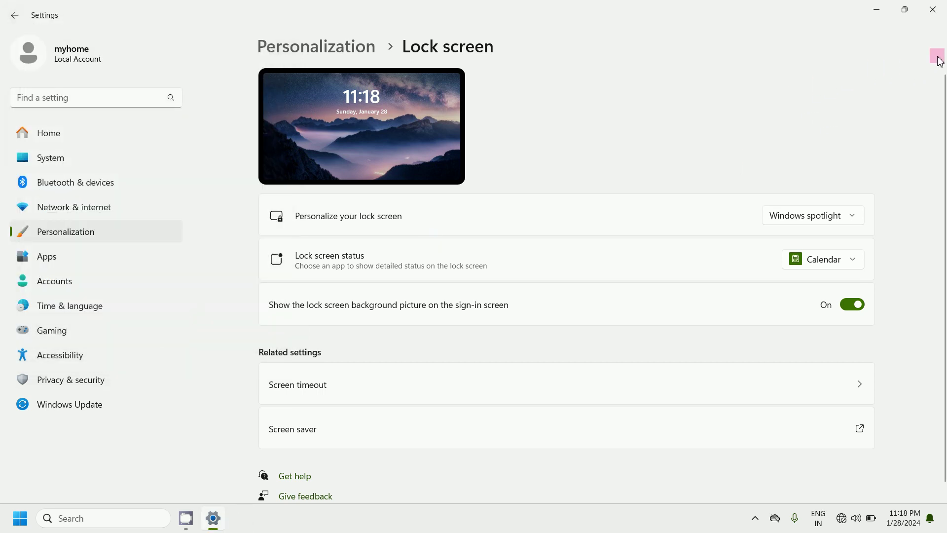
left_click(937, 19)
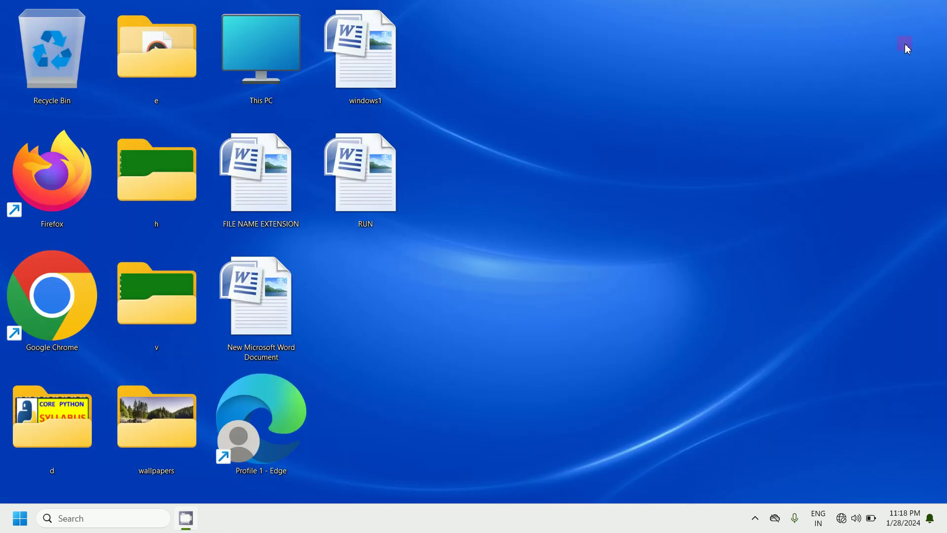